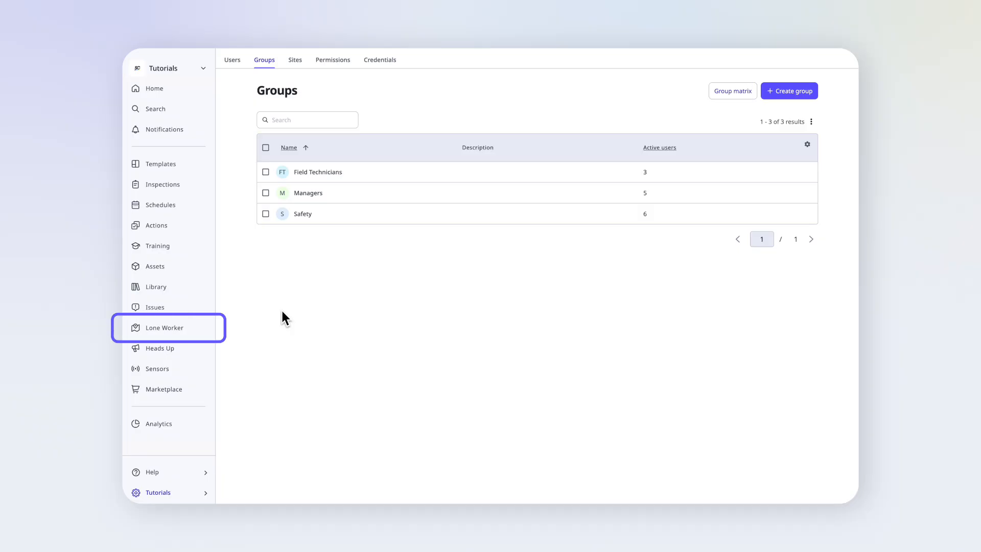
Step: Start a new Lone Worker job type named "Tower Climb" with the job number format "TC"
left_click(191, 333)
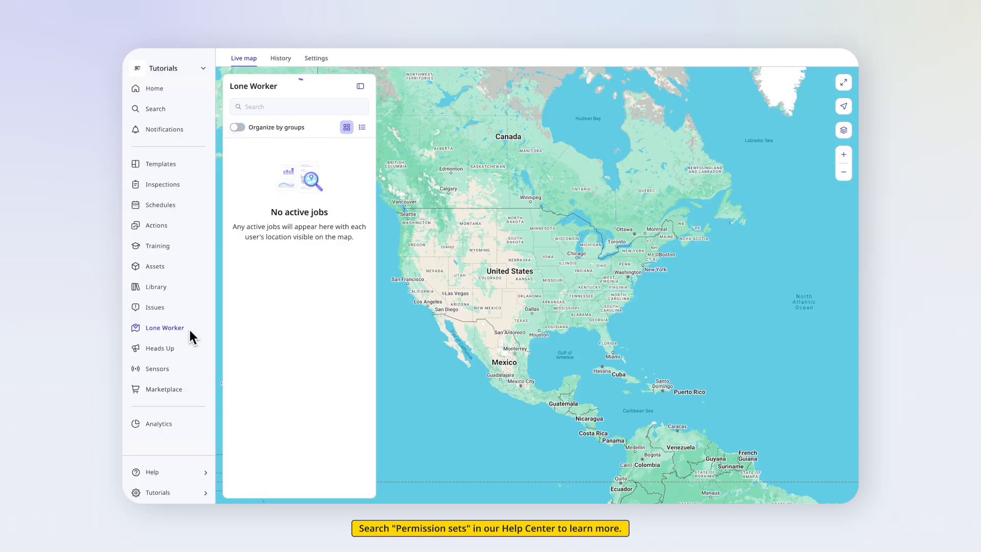
left_click(313, 58)
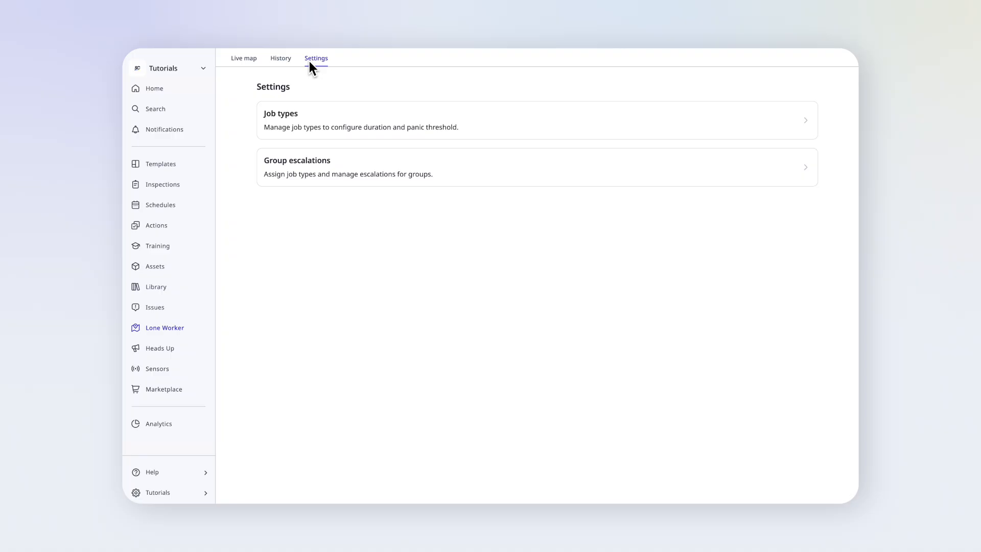
left_click(351, 115)
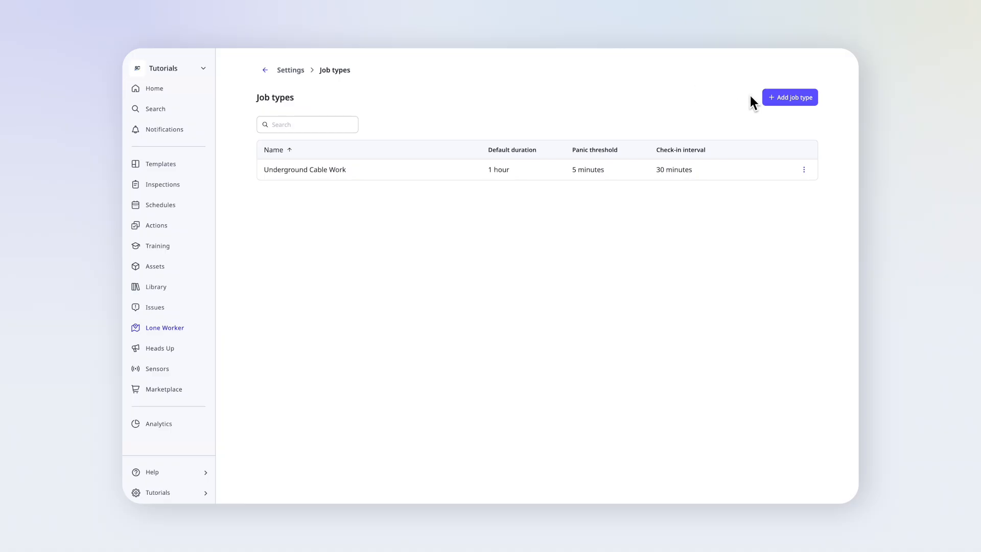
left_click(769, 97)
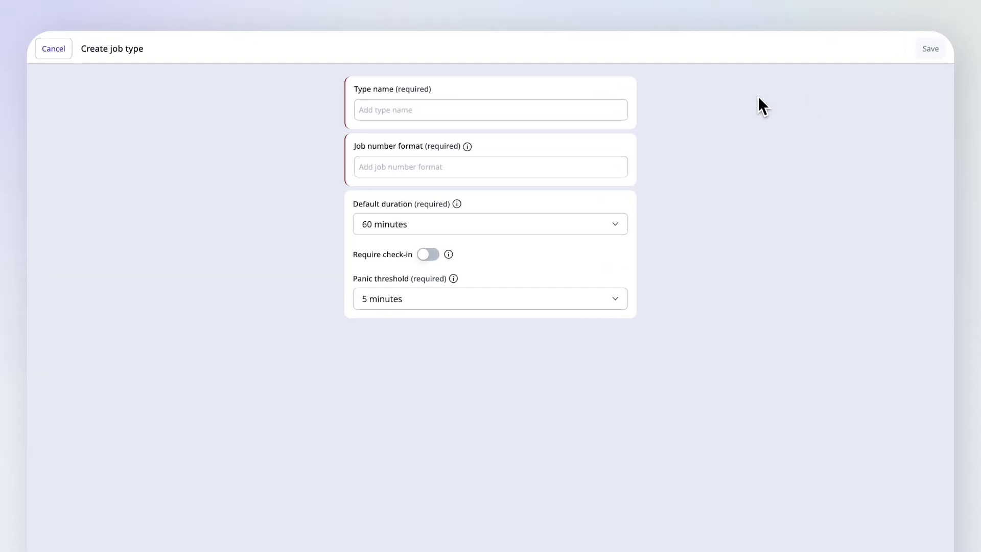
left_click(612, 107)
type("Tower Climb")
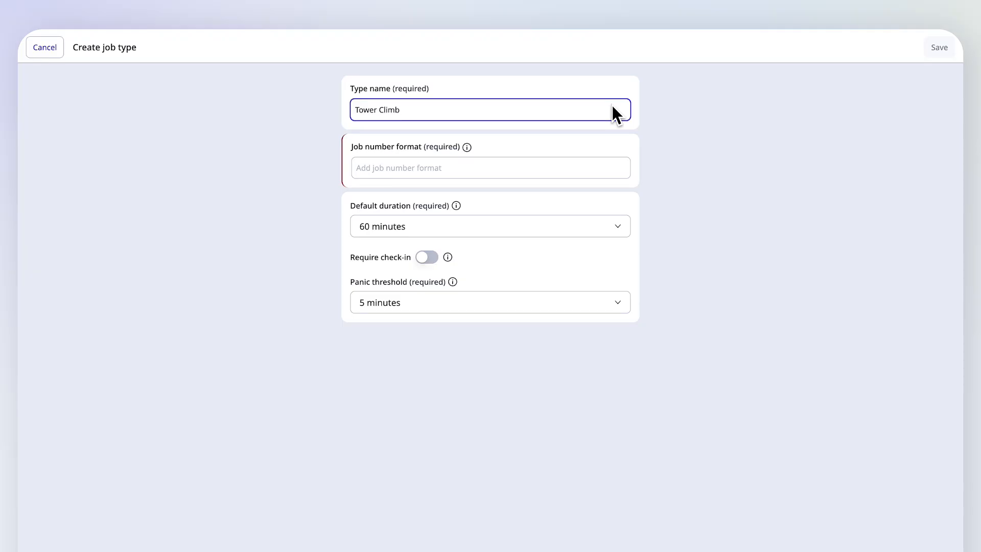
left_click(627, 138)
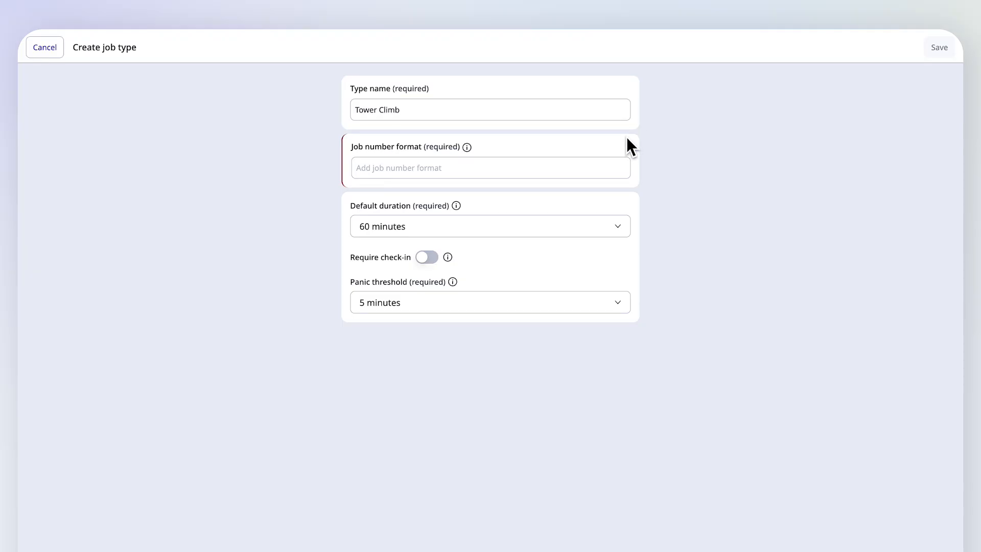
left_click(606, 165)
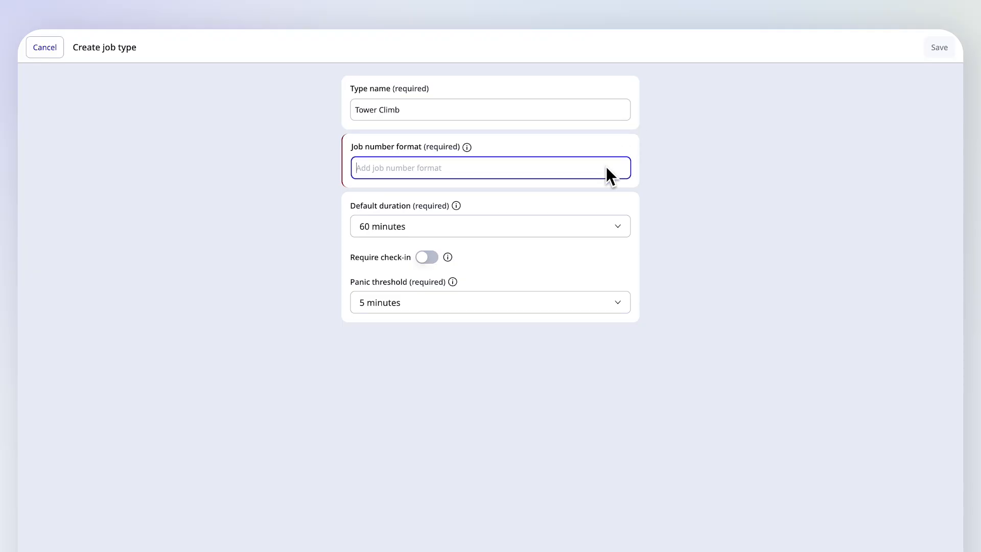
type("TC")
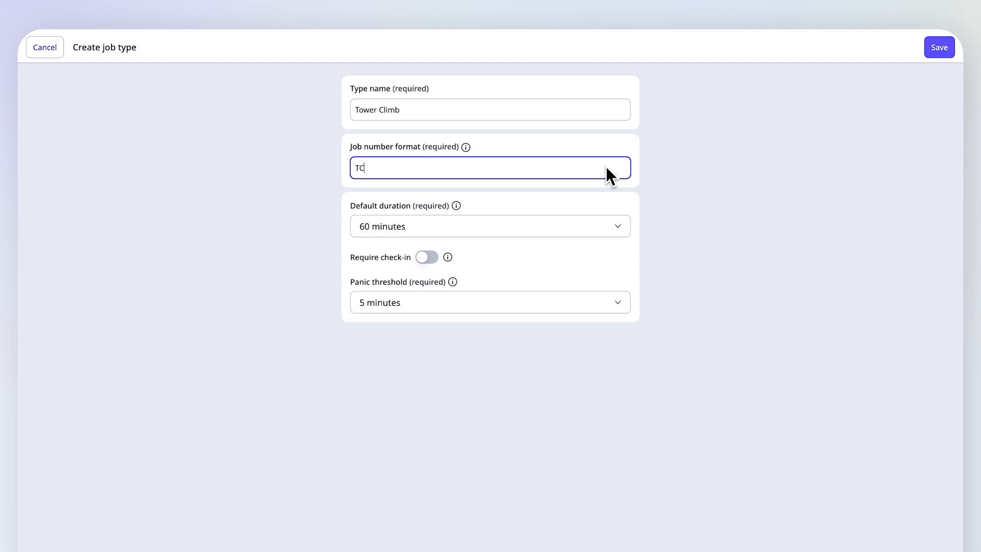
left_click(605, 198)
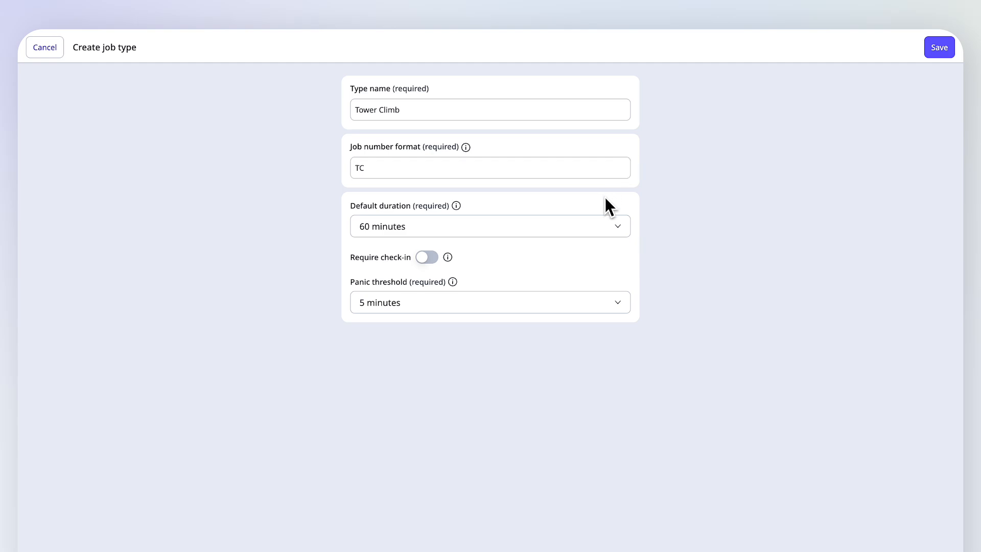
Step: Set the job type's default duration to 120 minutes, require check-ins, set the panic threshold to 10 minutes, and save it
left_click(562, 225)
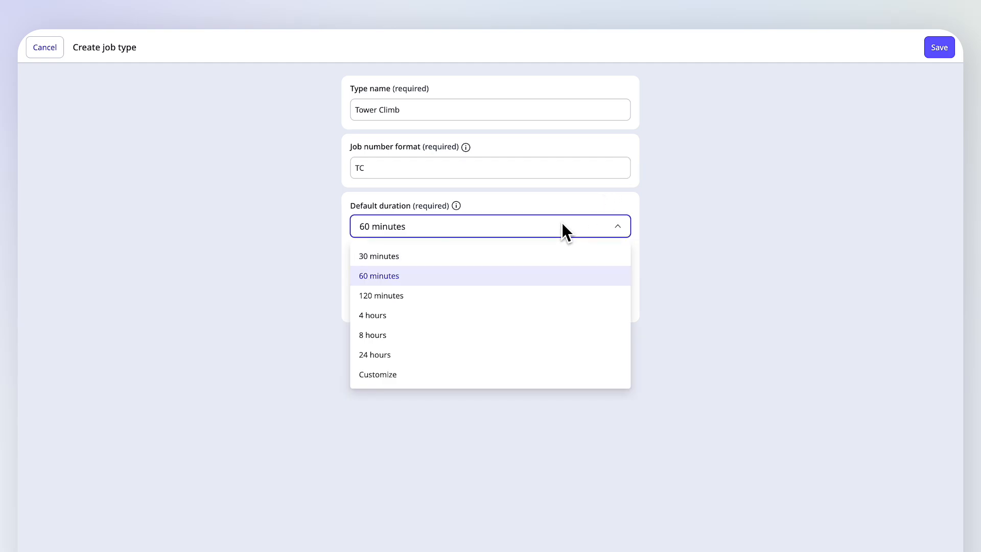
left_click(538, 295)
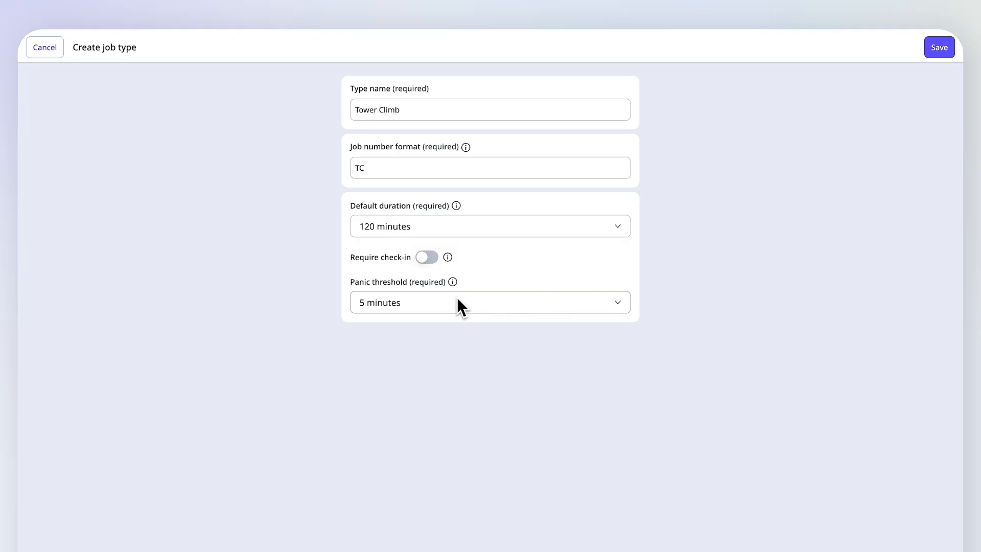
left_click(424, 256)
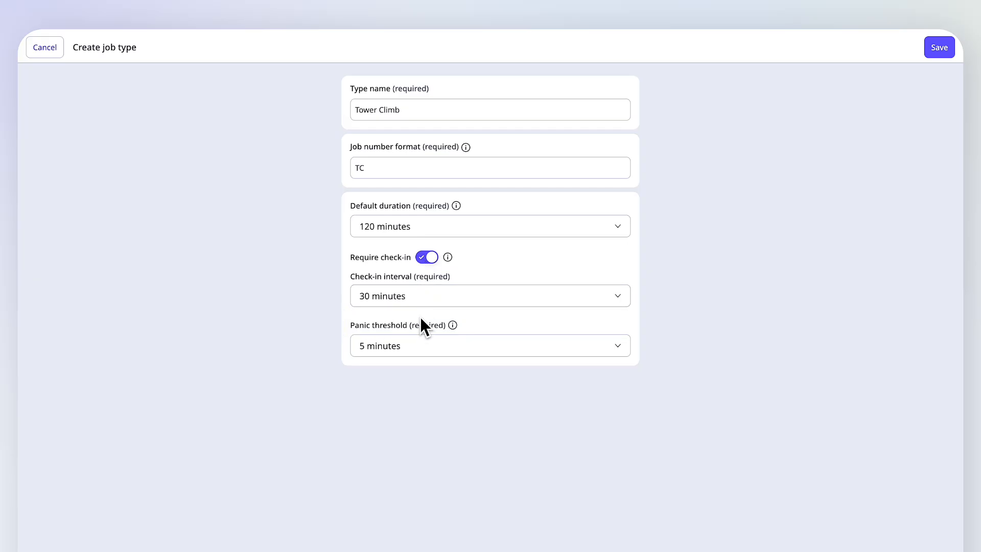
left_click(420, 345)
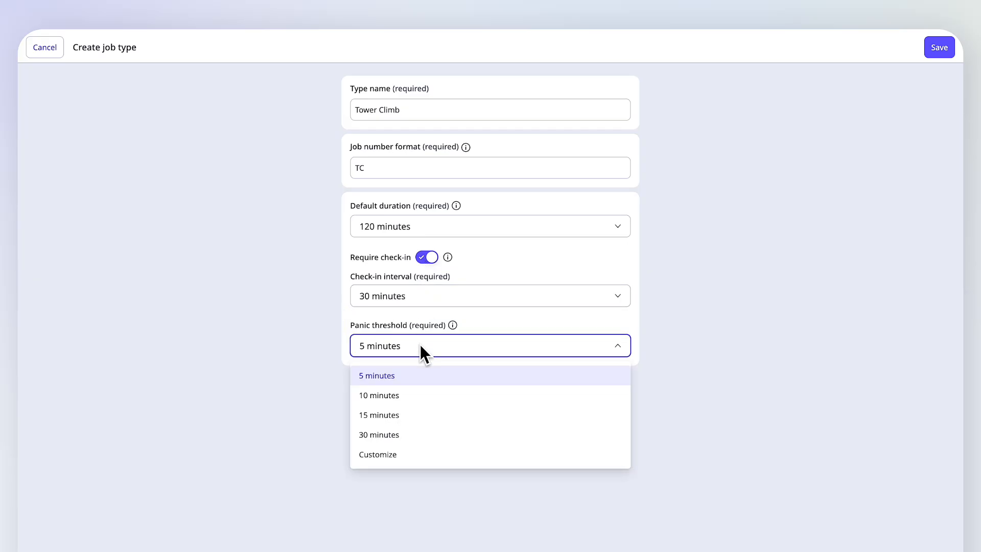
left_click(415, 394)
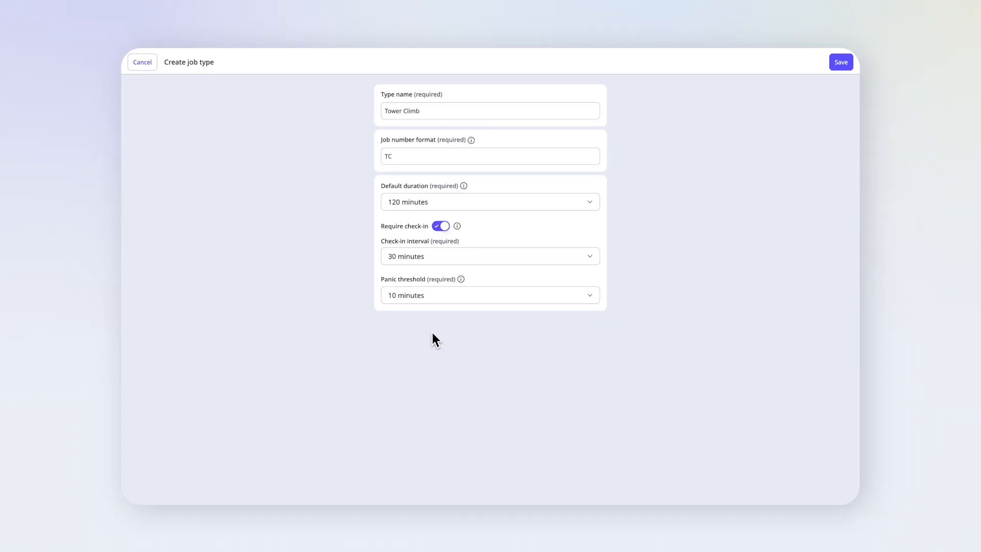
left_click(838, 64)
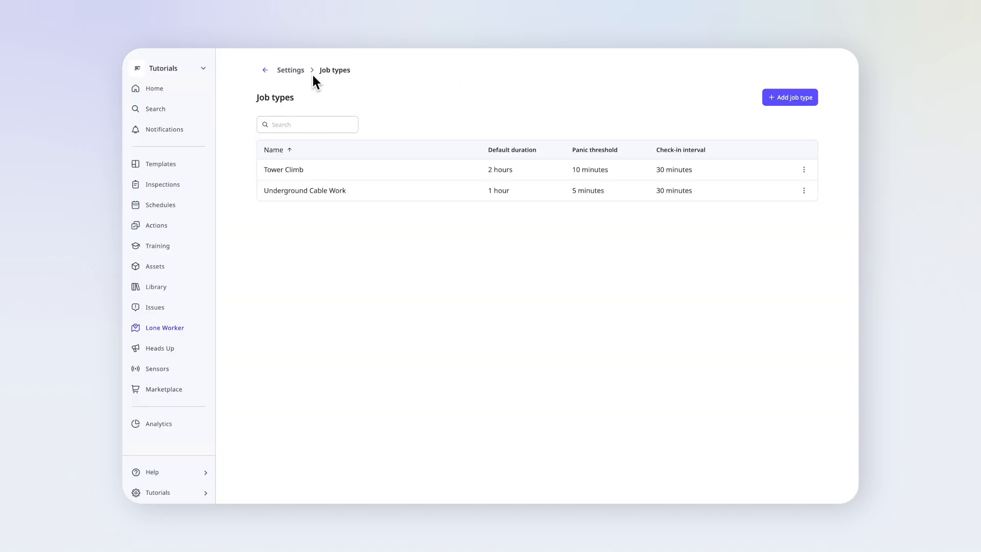
Step: Start a group escalation for the Field Technicians group and assign it the Tower Climb job type
left_click(290, 70)
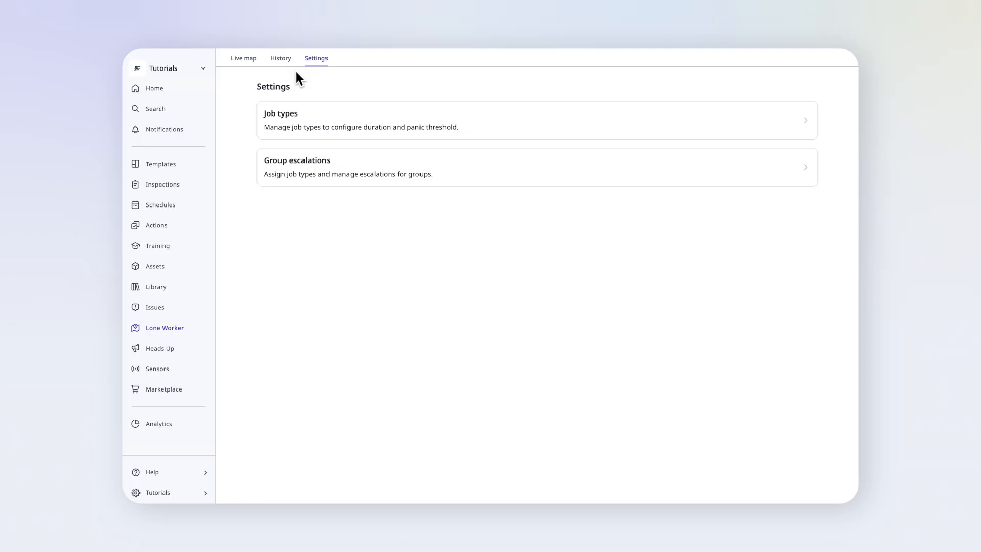
left_click(372, 156)
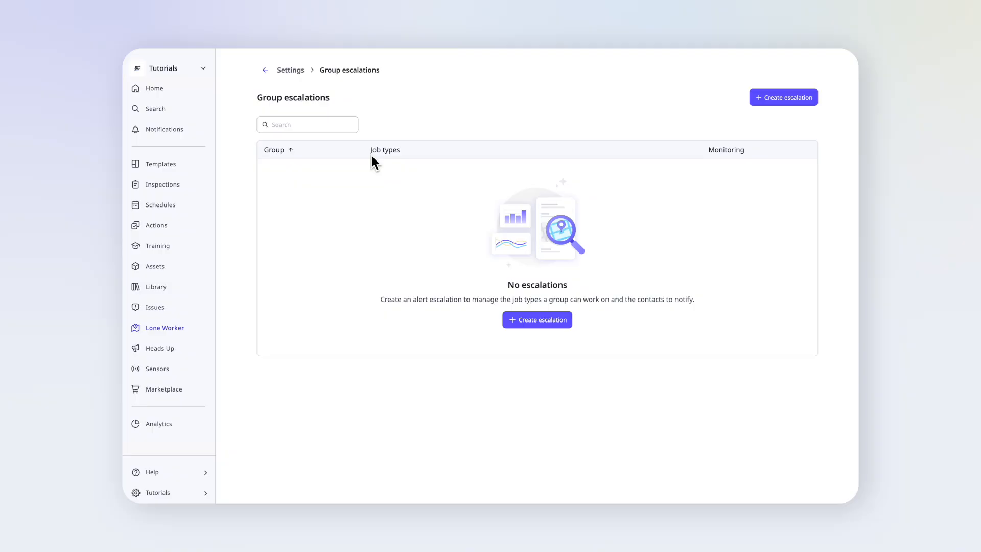
left_click(526, 316)
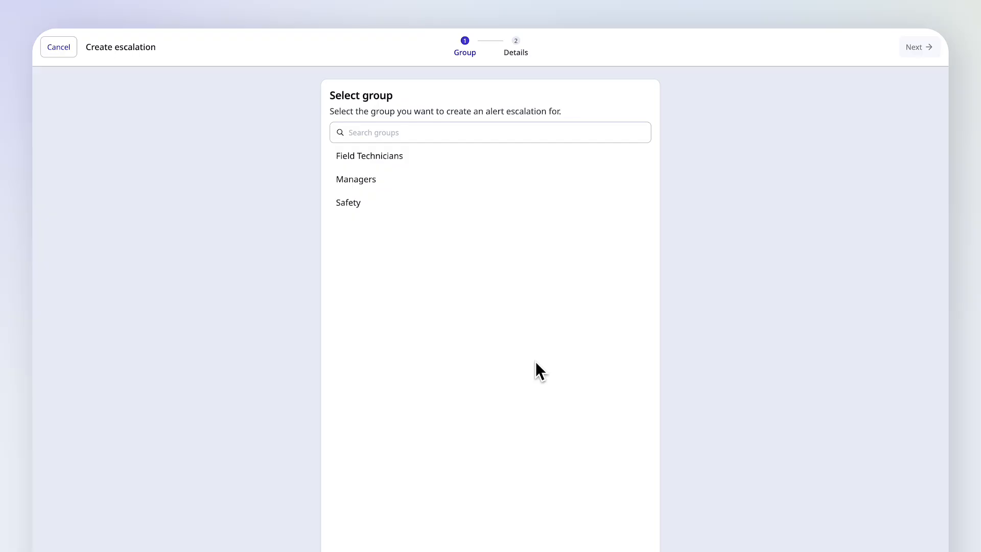
left_click(478, 170)
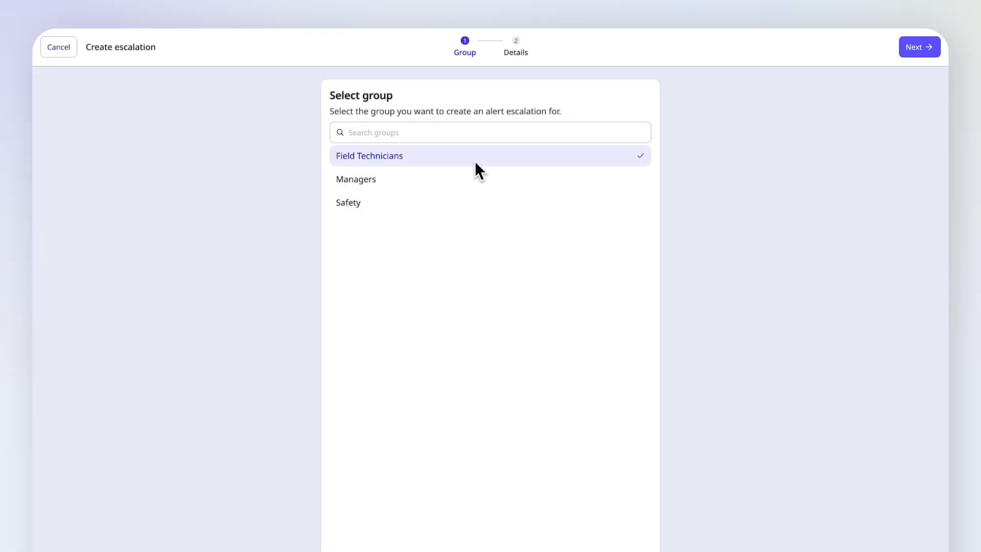
left_click(910, 50)
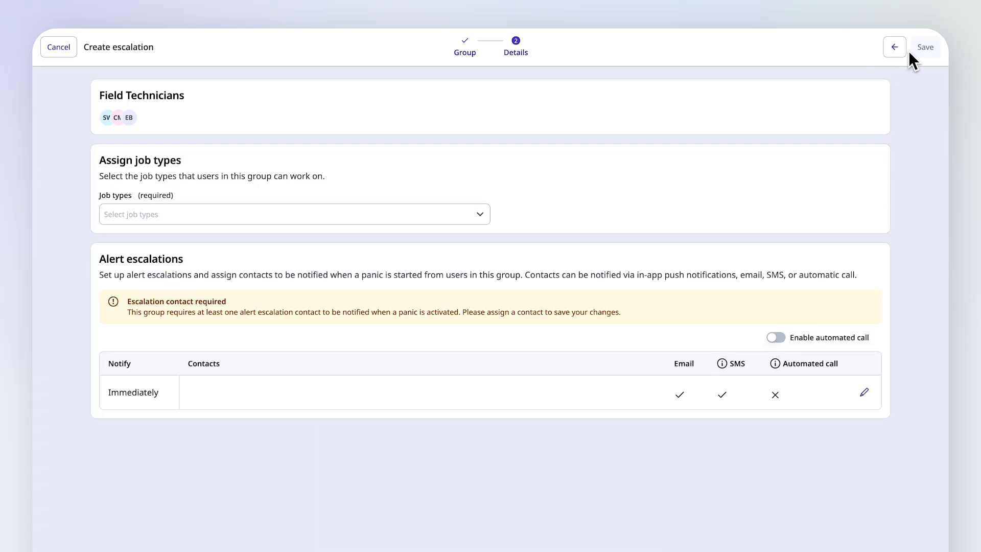
left_click(468, 213)
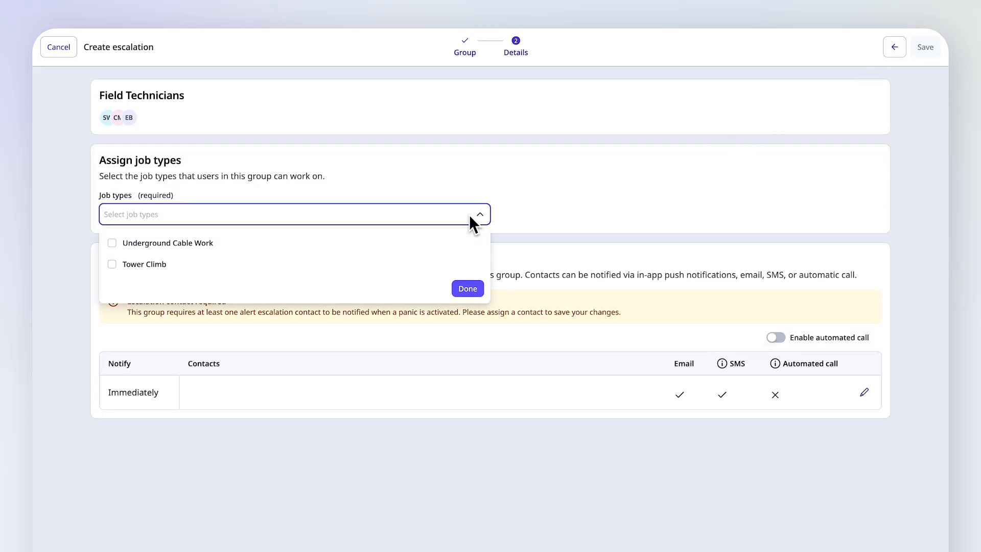
left_click(446, 258)
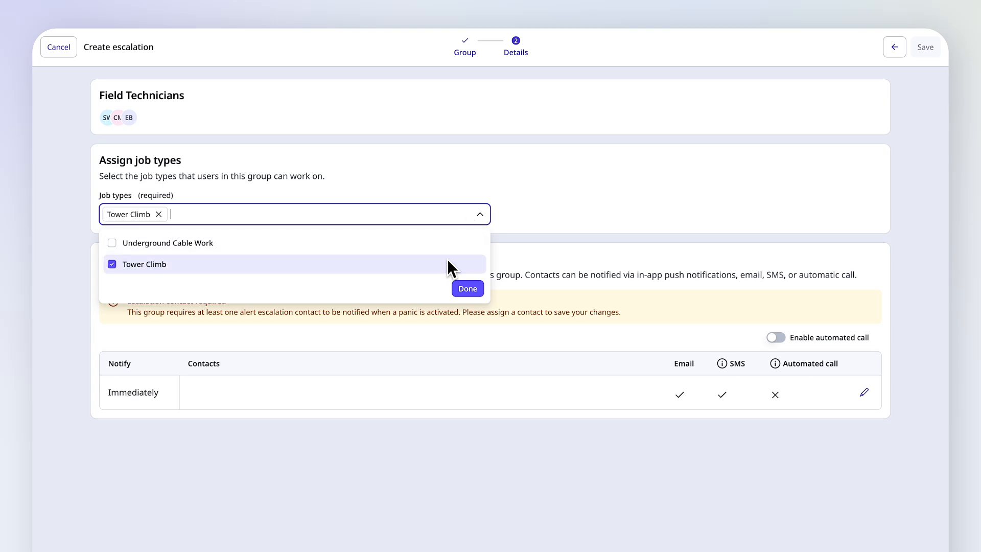
left_click(465, 287)
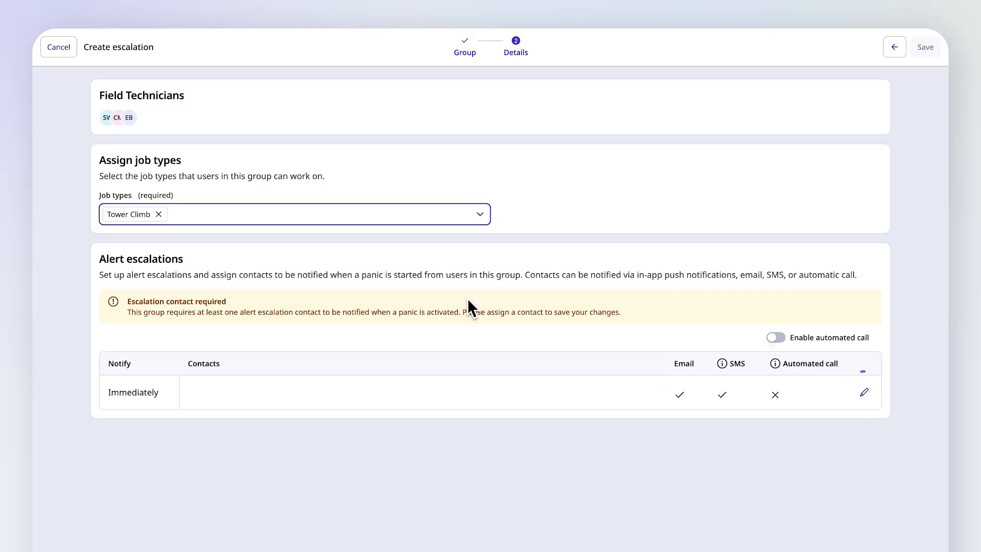
Step: Assign the sixth listed user as the contact for the immediate escalation point and save it
left_click(863, 392)
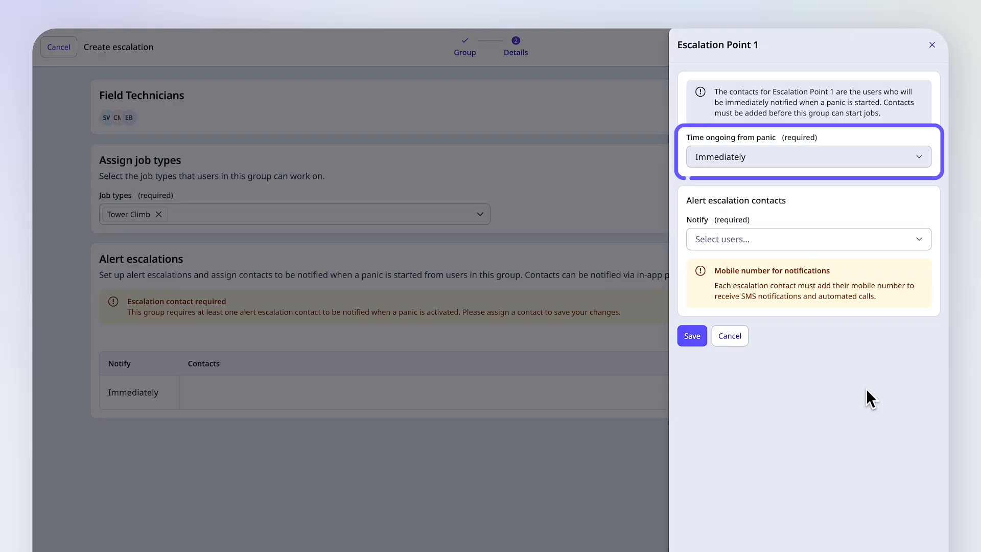
left_click(835, 238)
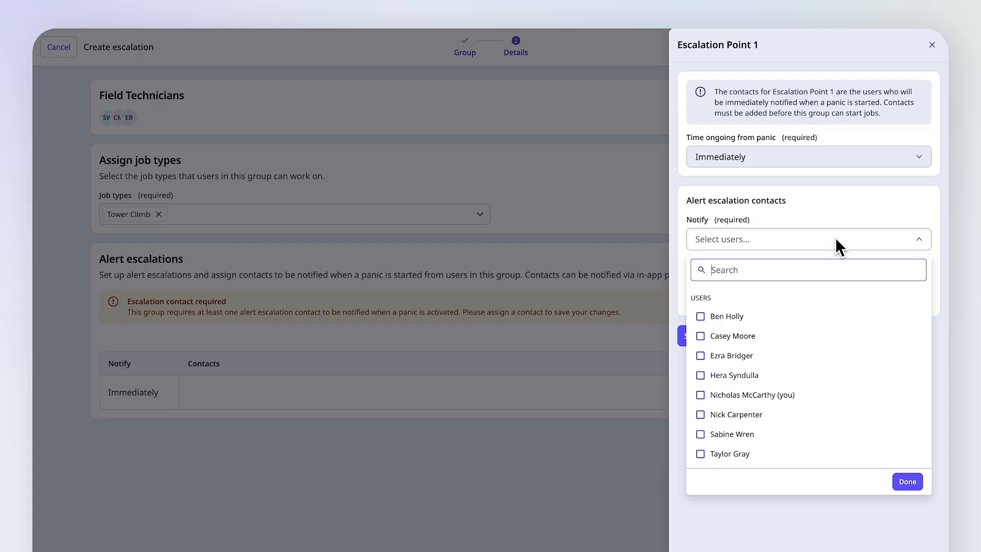
left_click(817, 414)
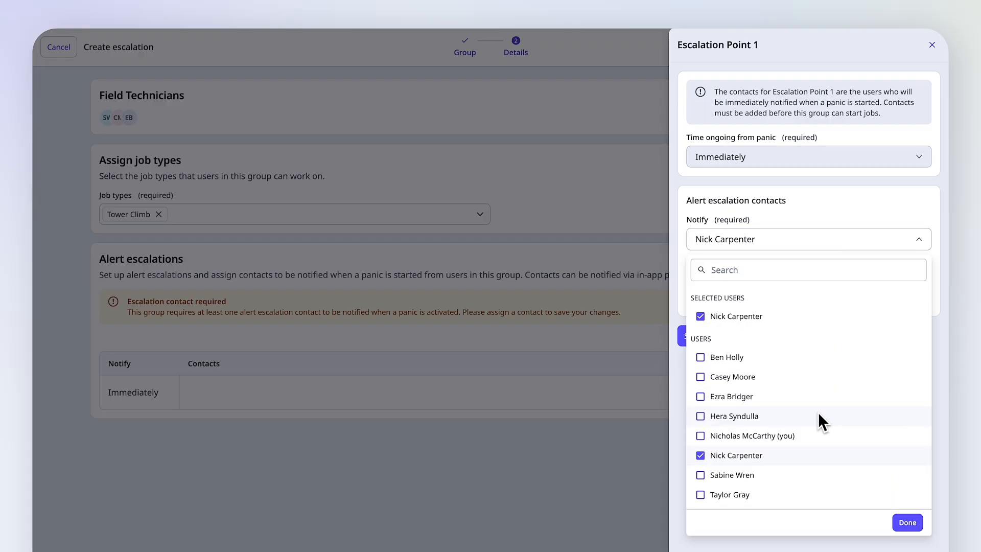
left_click(897, 519)
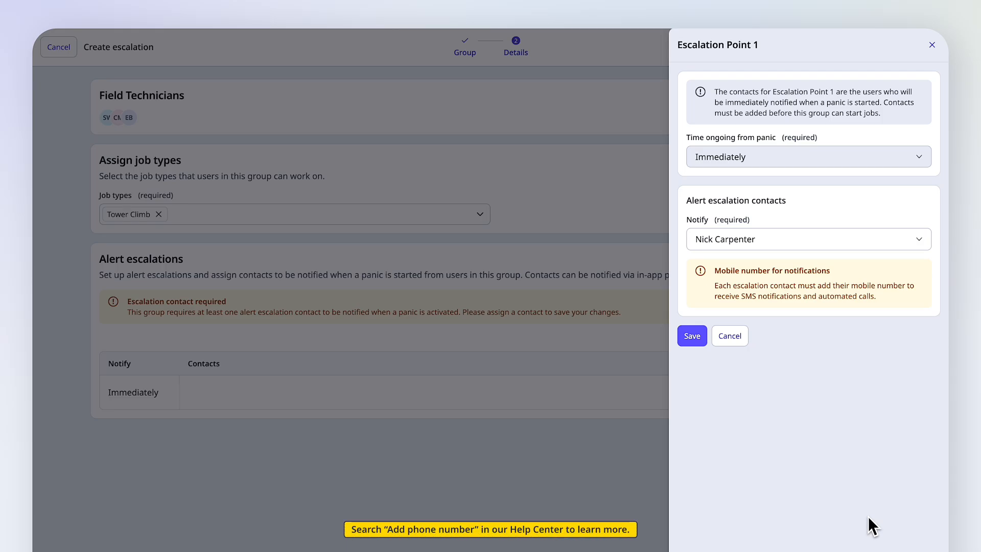
left_click(693, 336)
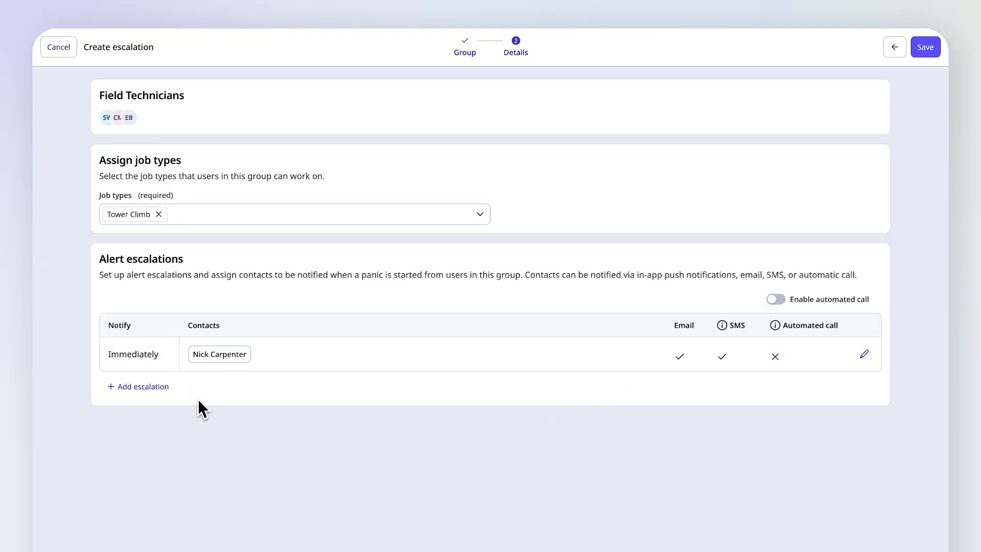
Step: Add a second escalation point at + 10 minutes that notifies the third and fourth listed users, and save it
left_click(143, 386)
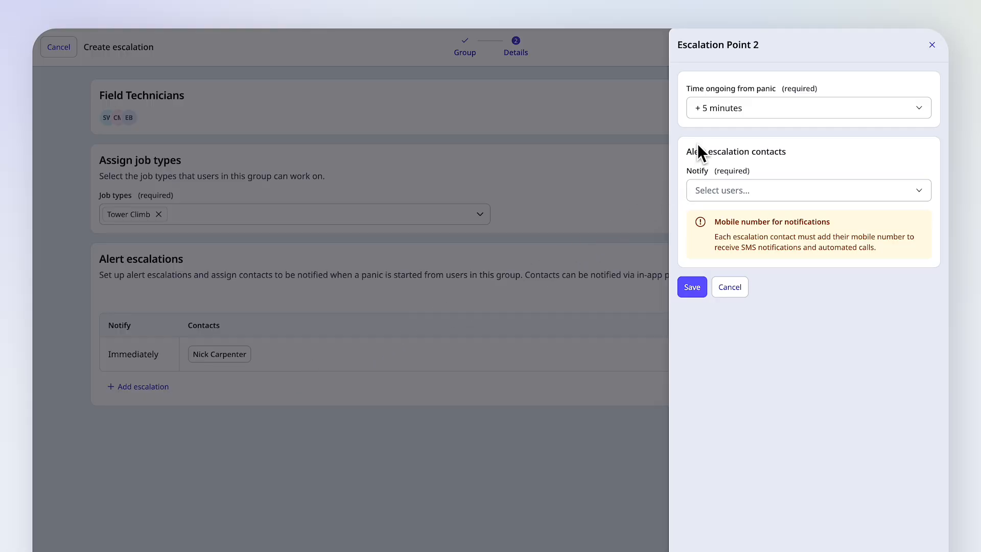
left_click(709, 118)
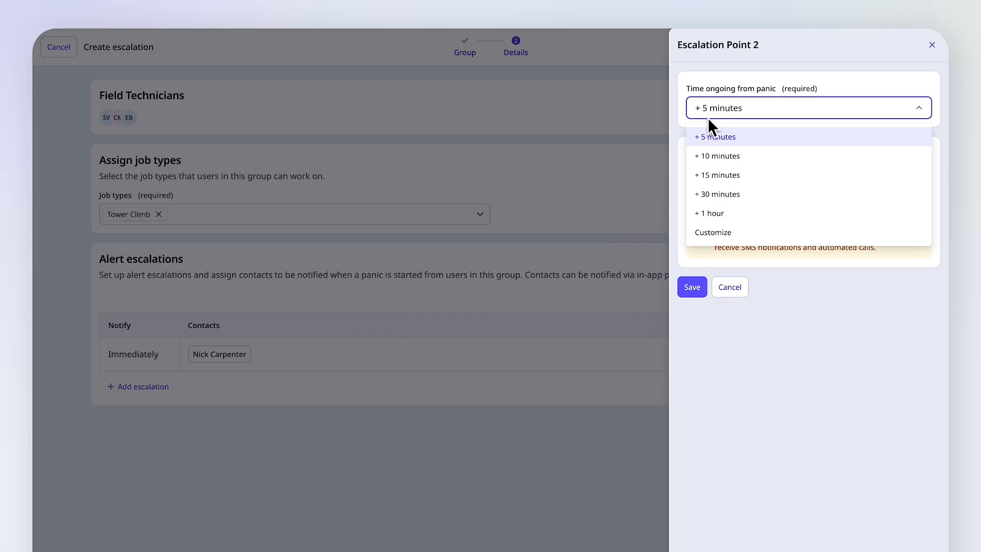
left_click(715, 156)
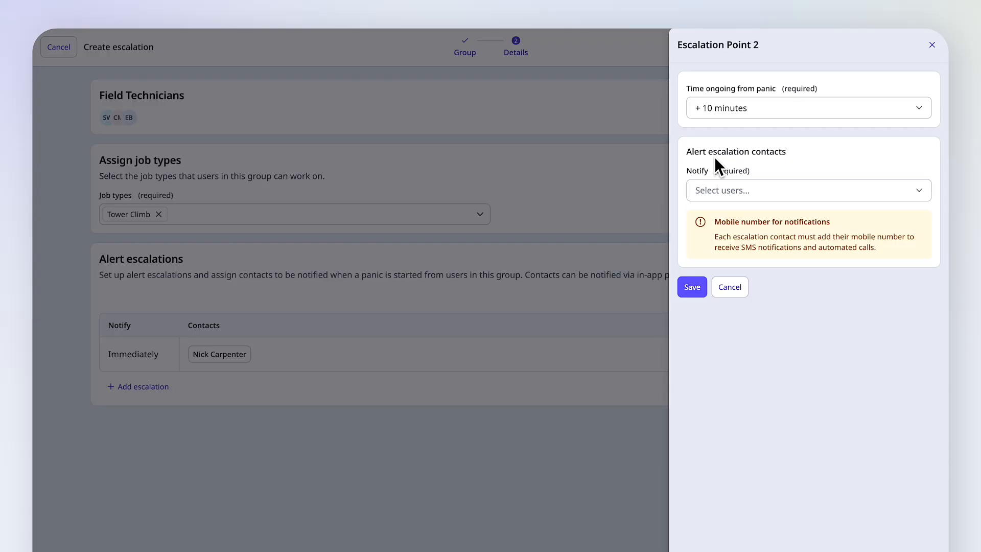
left_click(727, 189)
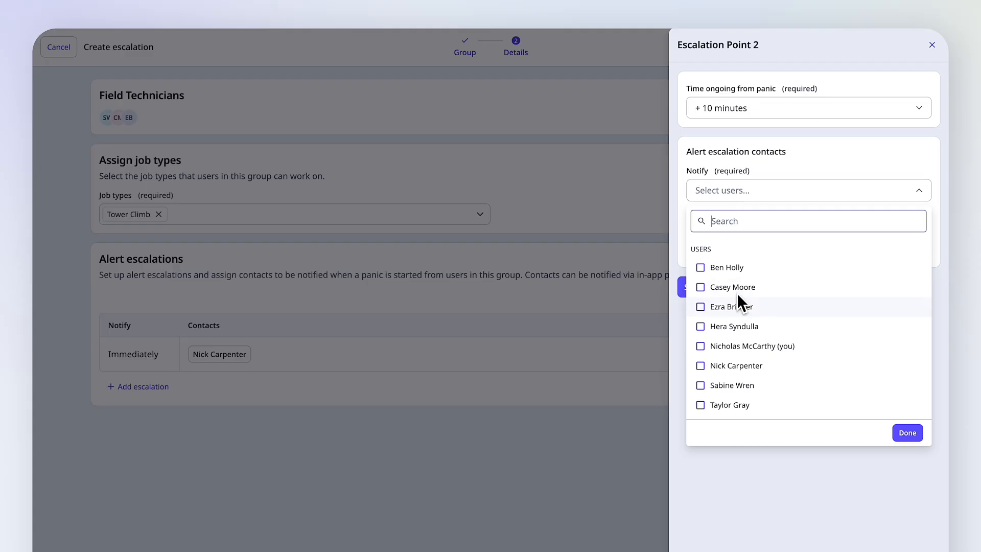
left_click(737, 308)
left_click(739, 367)
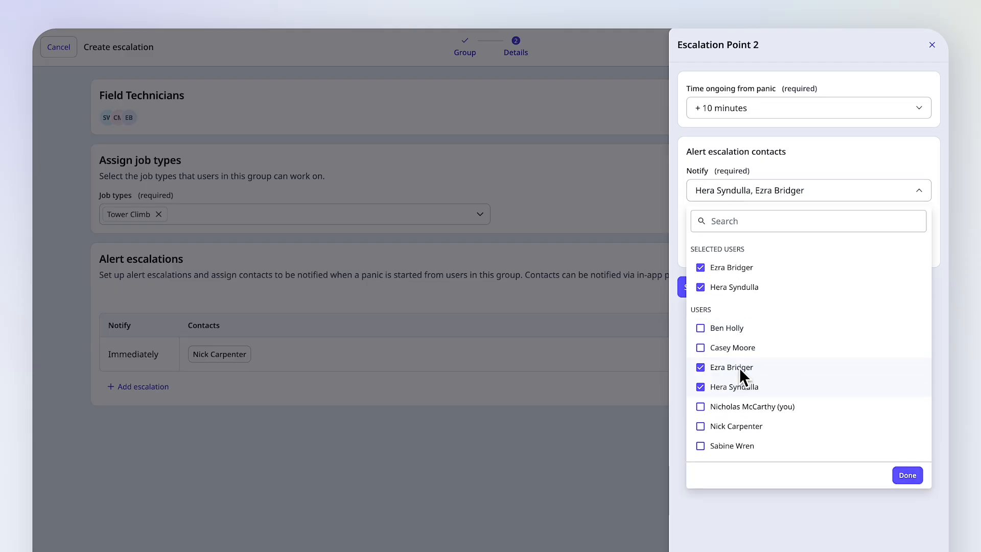
left_click(903, 472)
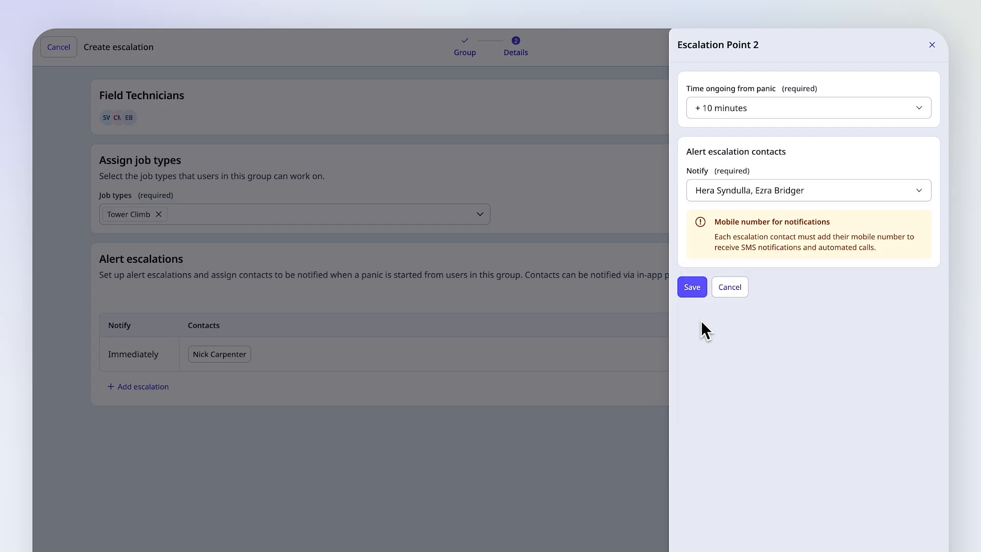
left_click(691, 293)
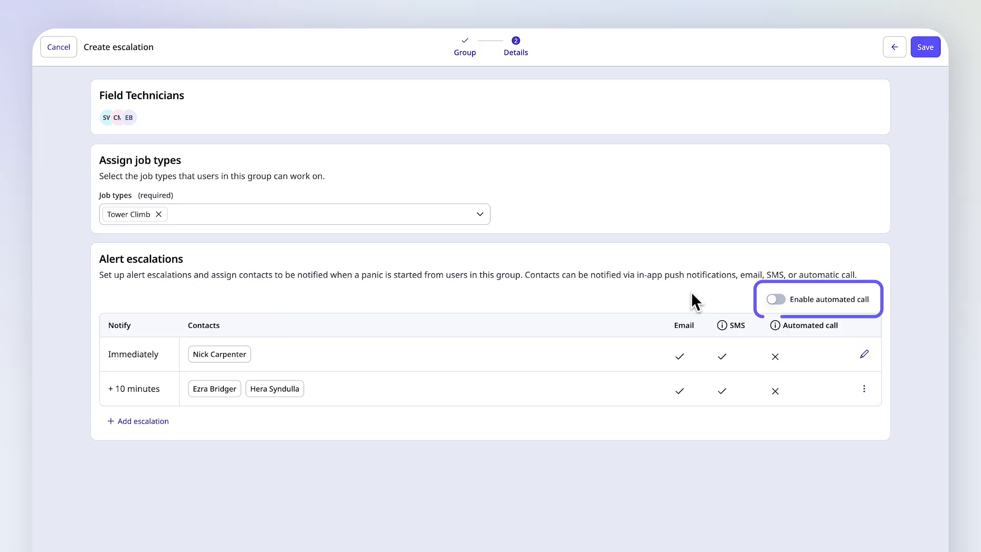
Step: Enable automated calls for the Field Technicians group's alert escalations
left_click(782, 300)
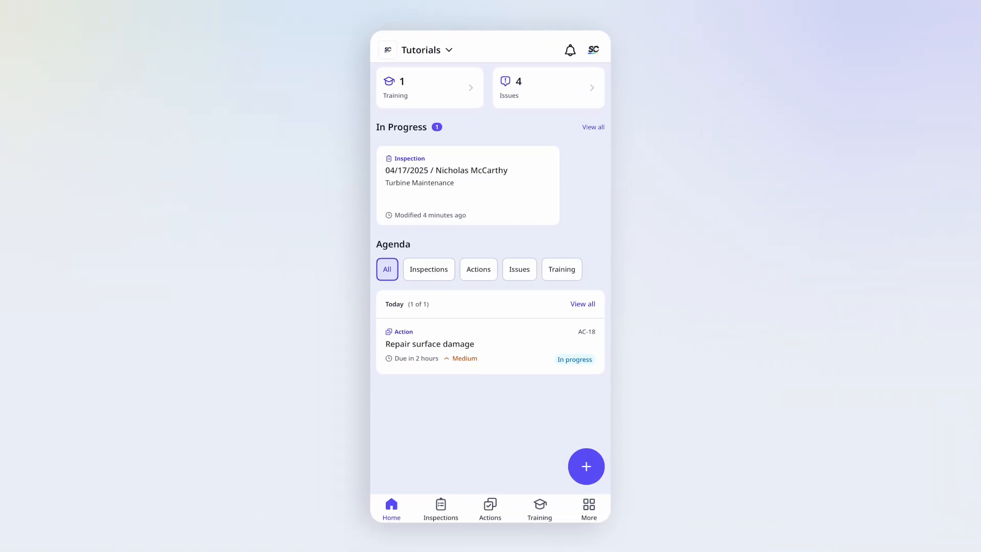
Step: In the mobile app, start a Tower Climb lone work session lasting 2 hours and trigger a panic from it
left_click(585, 465)
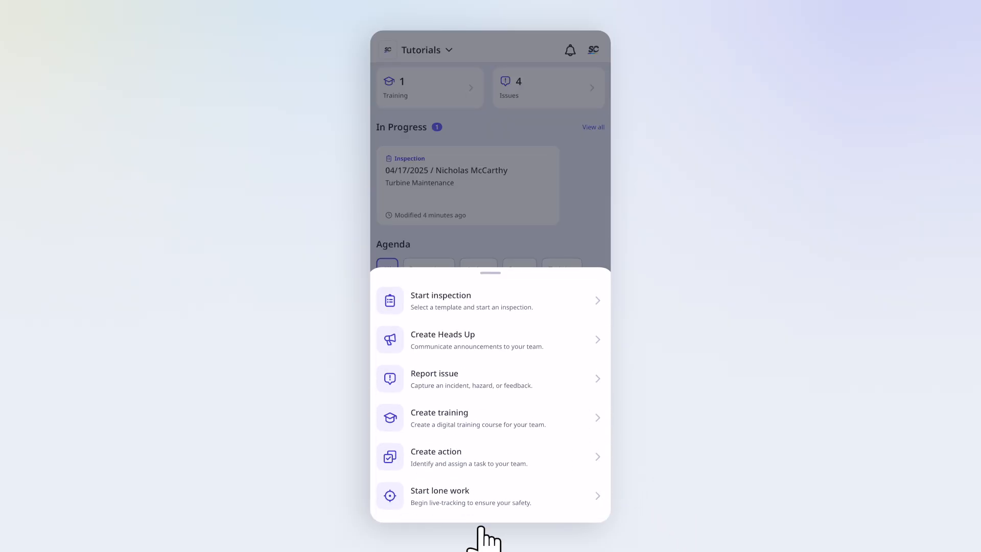
left_click(395, 489)
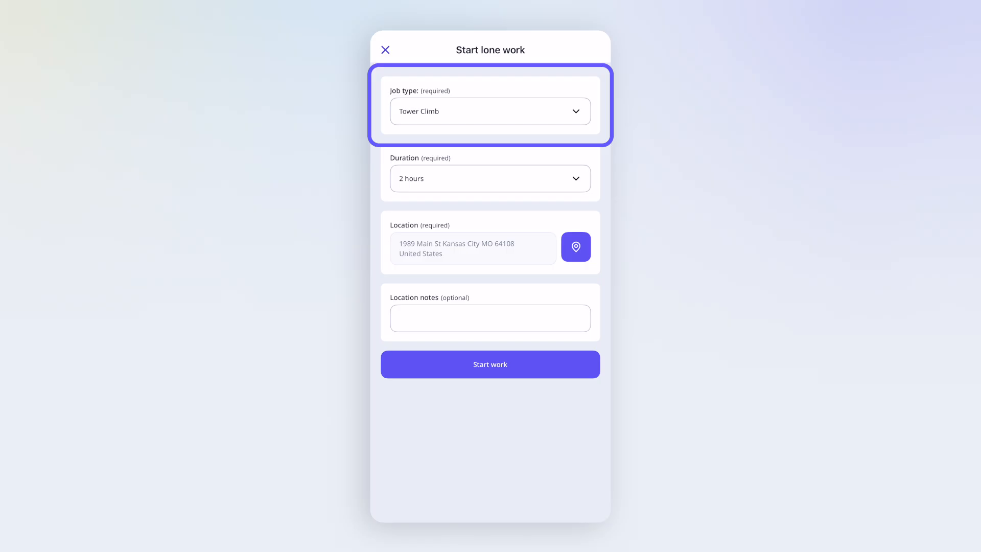
left_click(489, 366)
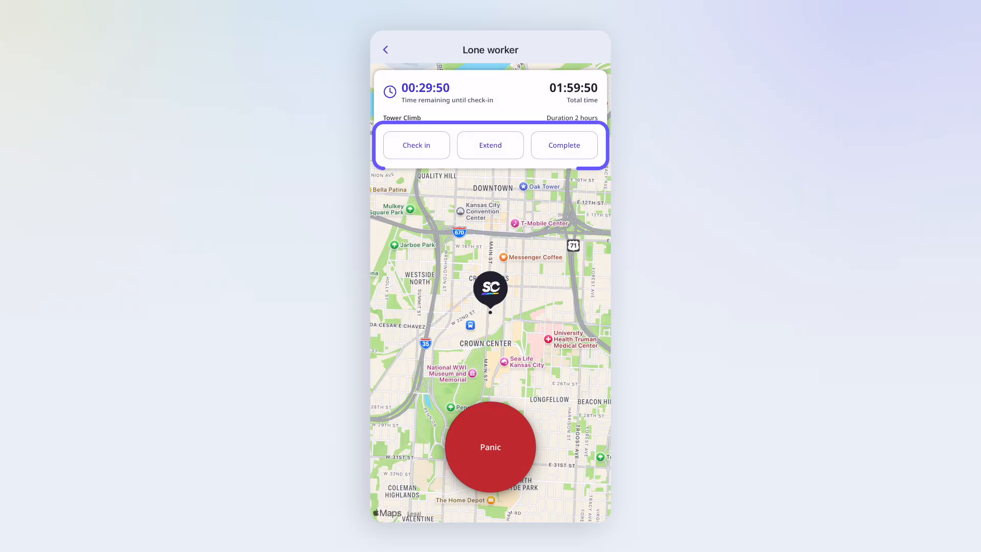
left_click(489, 459)
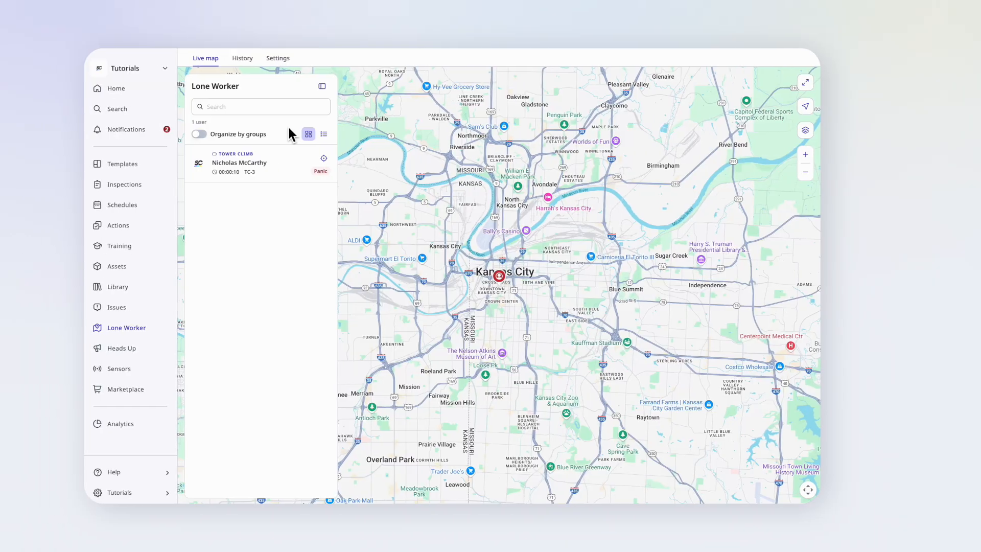
Step: In the web app's Lone Worker live map, open the details of the Tower Climb worker in panic
left_click(323, 159)
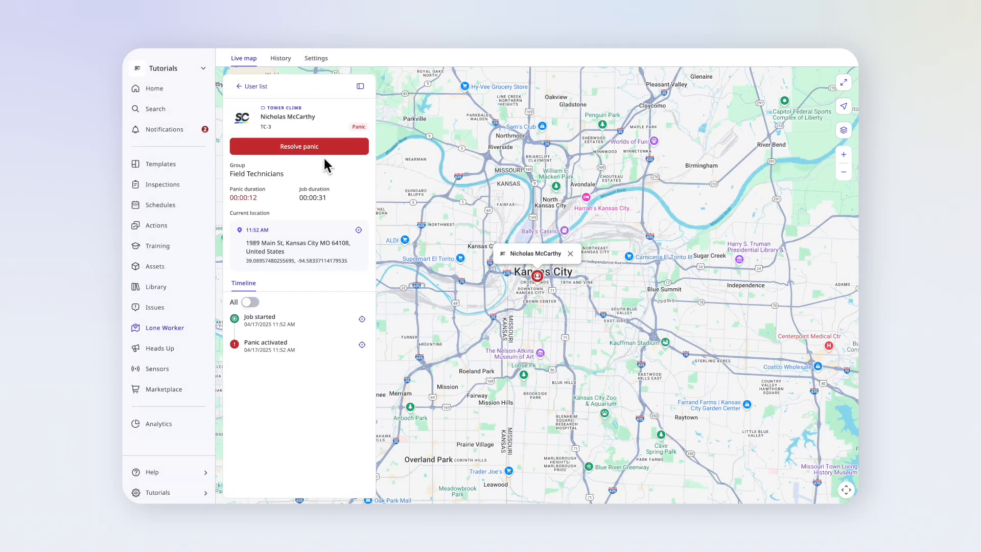